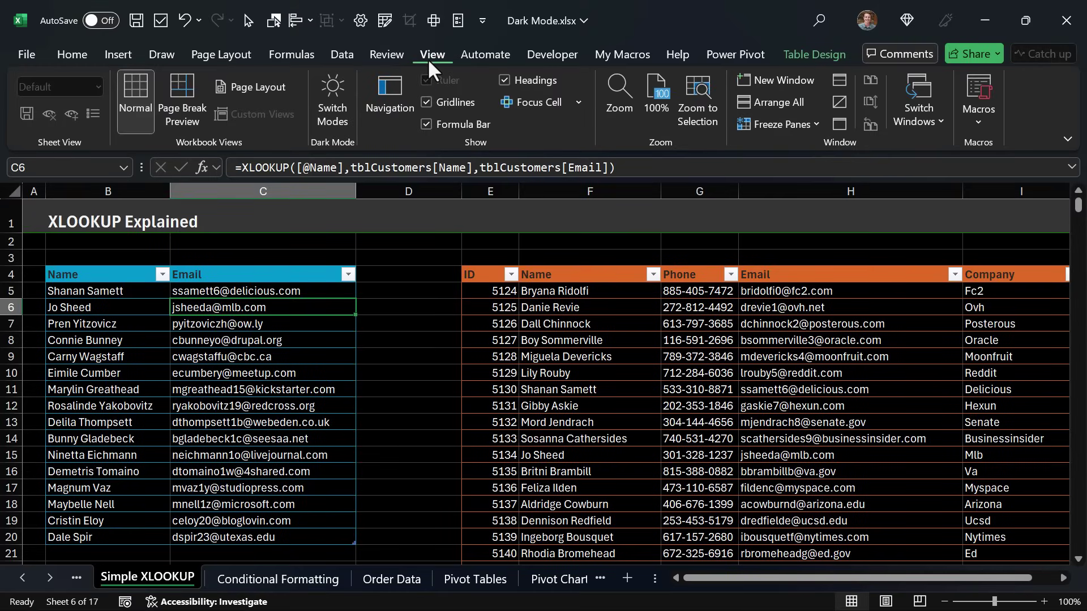
Toggle the Simple XLOOKUP sheet to a light page with Switch Modes, then back to dark.
{"action": "left_click", "coordinate": [334, 100]}
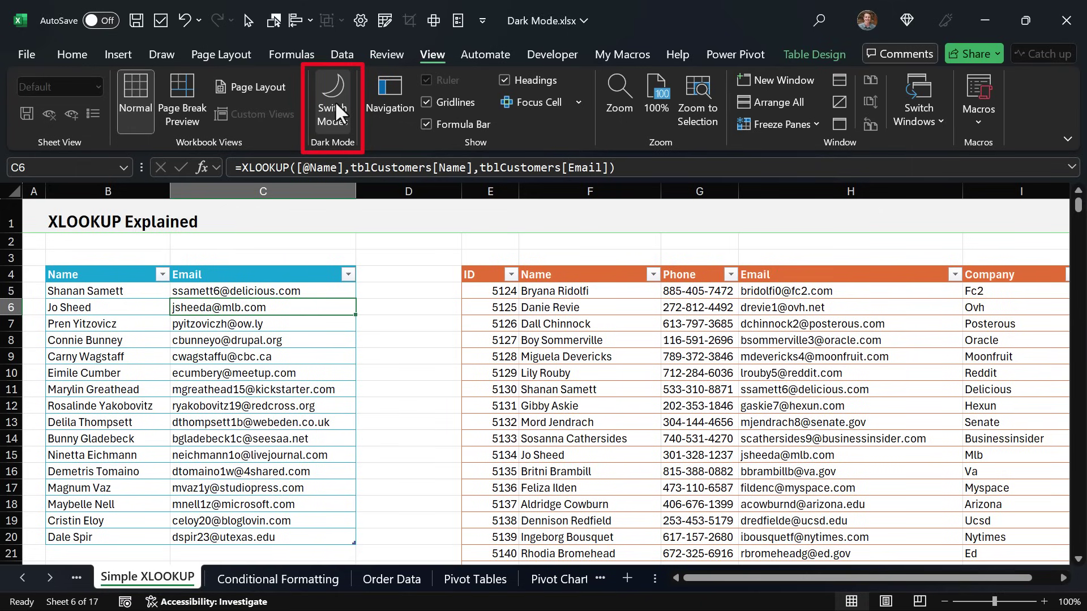
{"action": "left_click", "coordinate": [334, 100]}
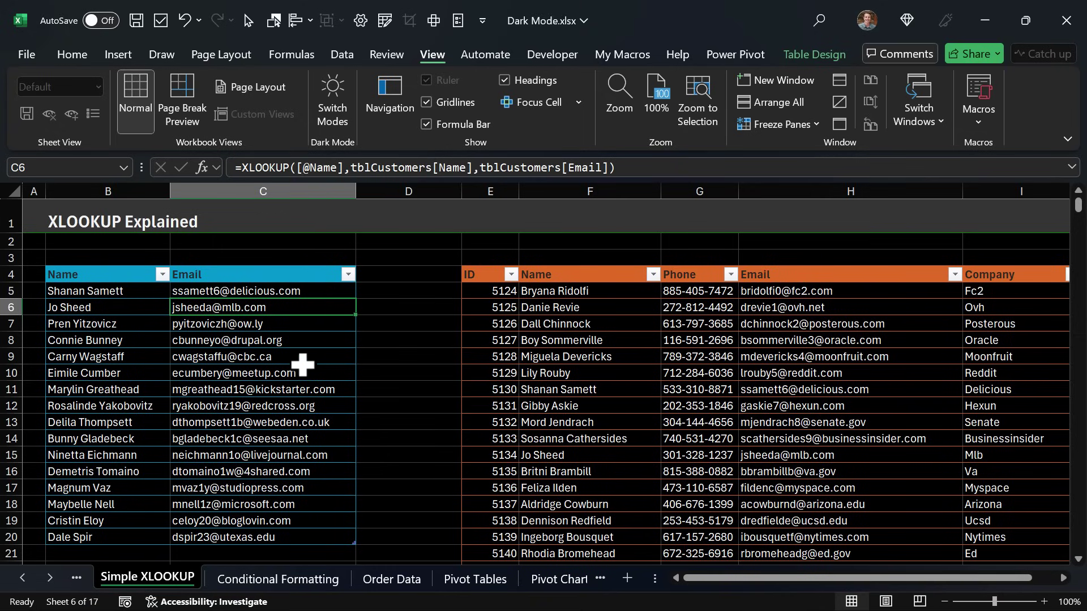
Preview the Conditional Formatting and Order Data sheets in light mode, returning each to dark.
{"action": "left_click", "coordinate": [256, 578]}
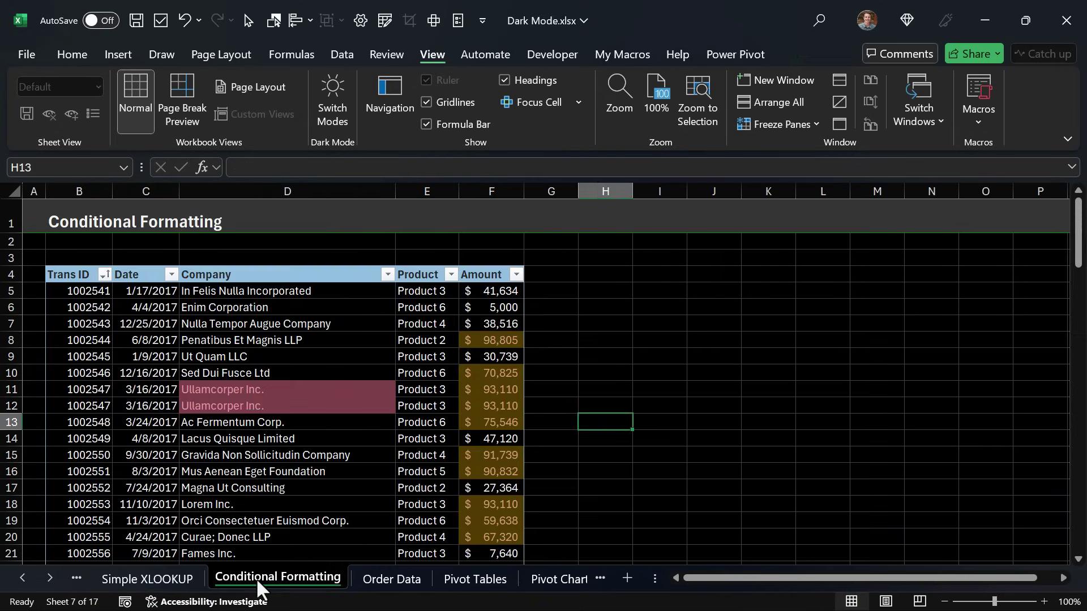
{"action": "left_click", "coordinate": [341, 113]}
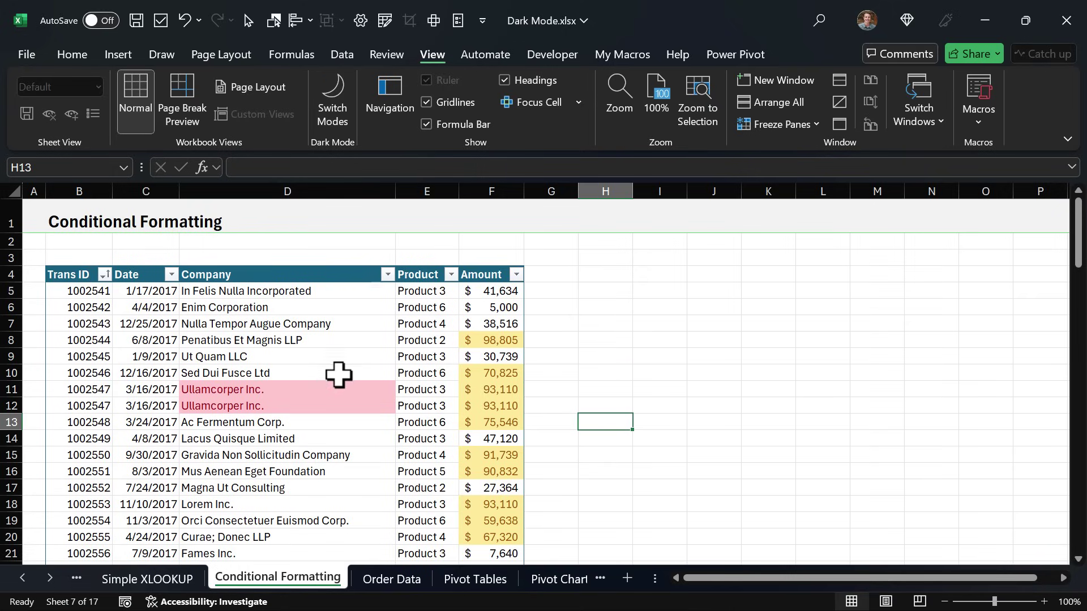
{"action": "left_click", "coordinate": [332, 103]}
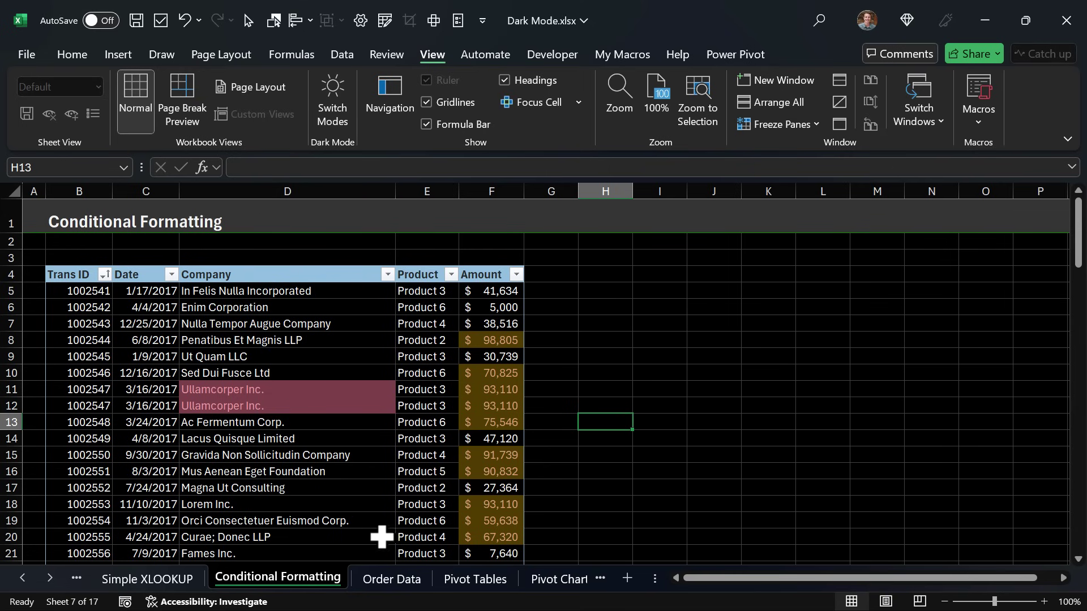
{"action": "left_click", "coordinate": [396, 577]}
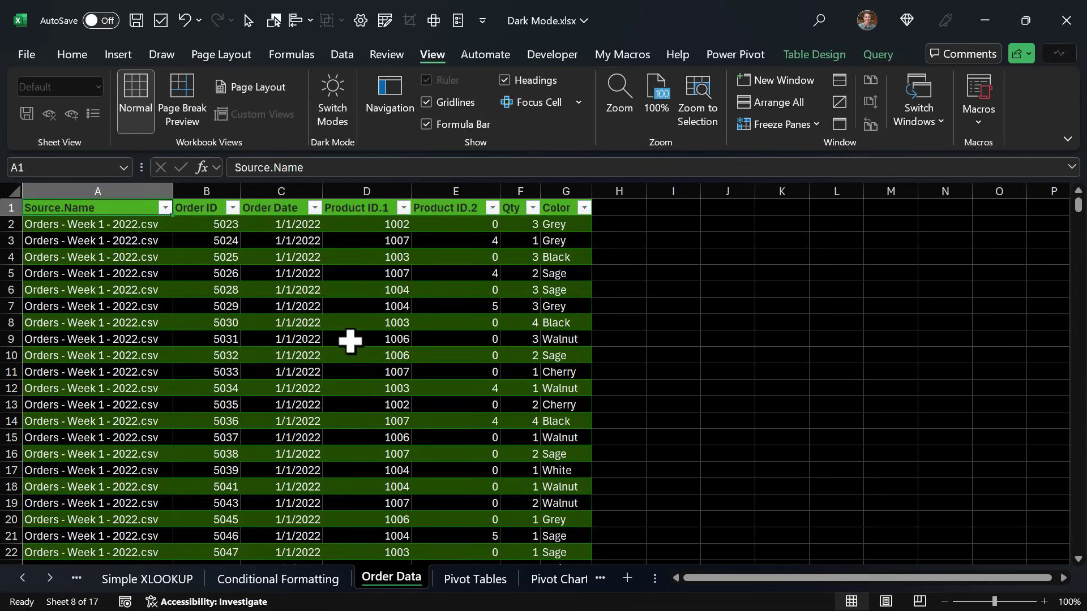
{"action": "left_click", "coordinate": [334, 115]}
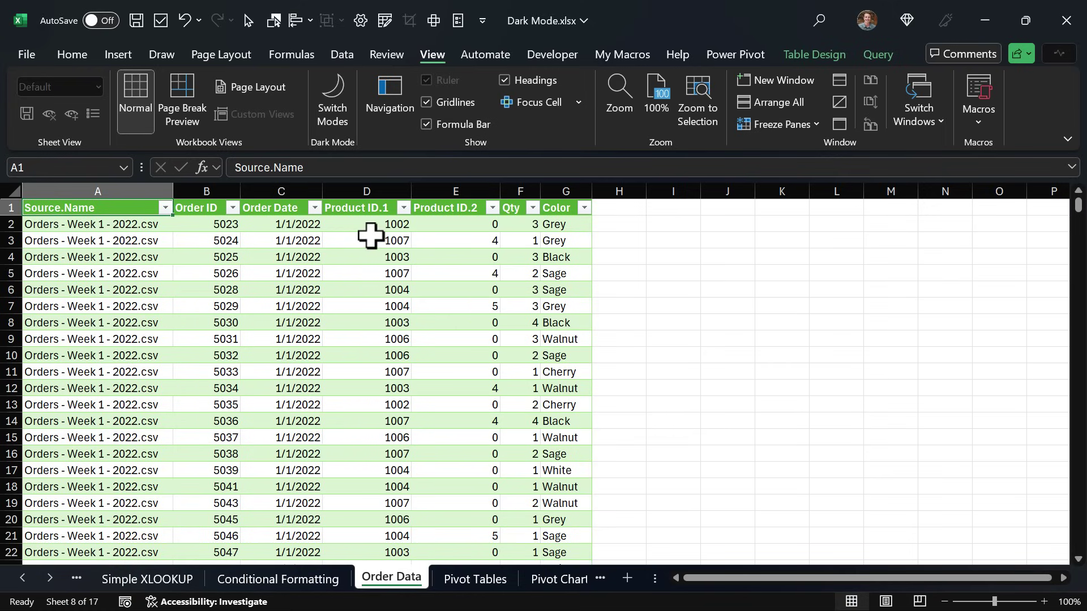
{"action": "left_click", "coordinate": [344, 103]}
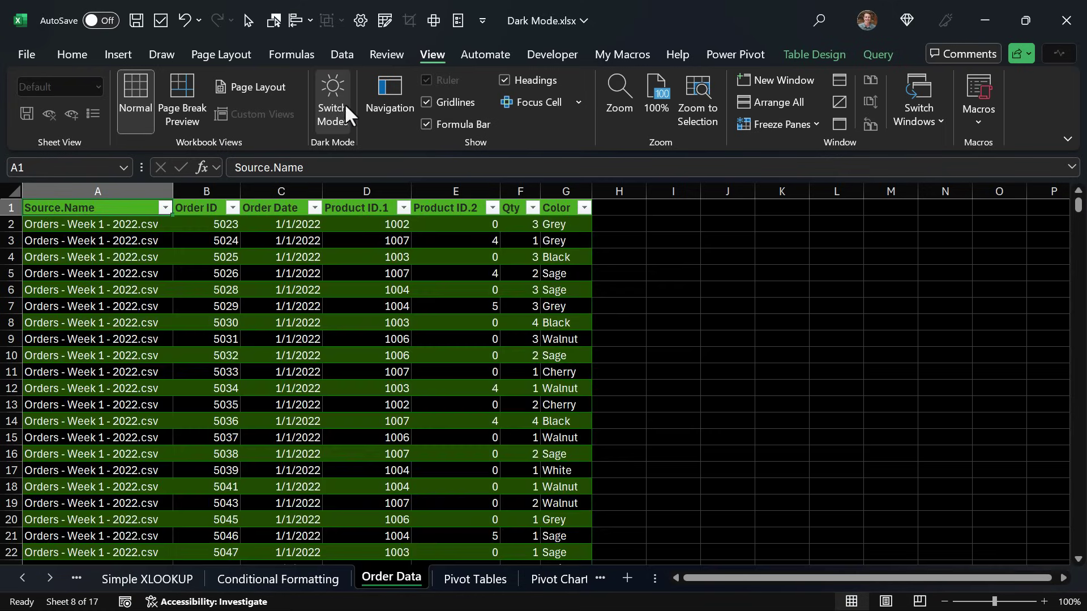
Go to the Pivot Tables sheet and toggle it to light mode and back to dark.
{"action": "left_click", "coordinate": [475, 578]}
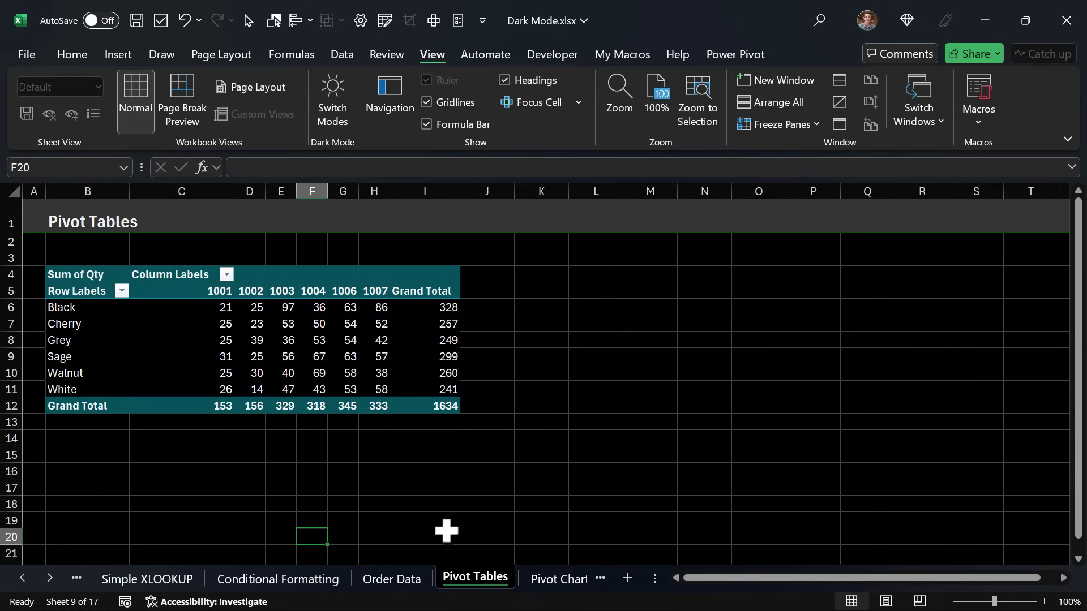
{"action": "left_click", "coordinate": [331, 105]}
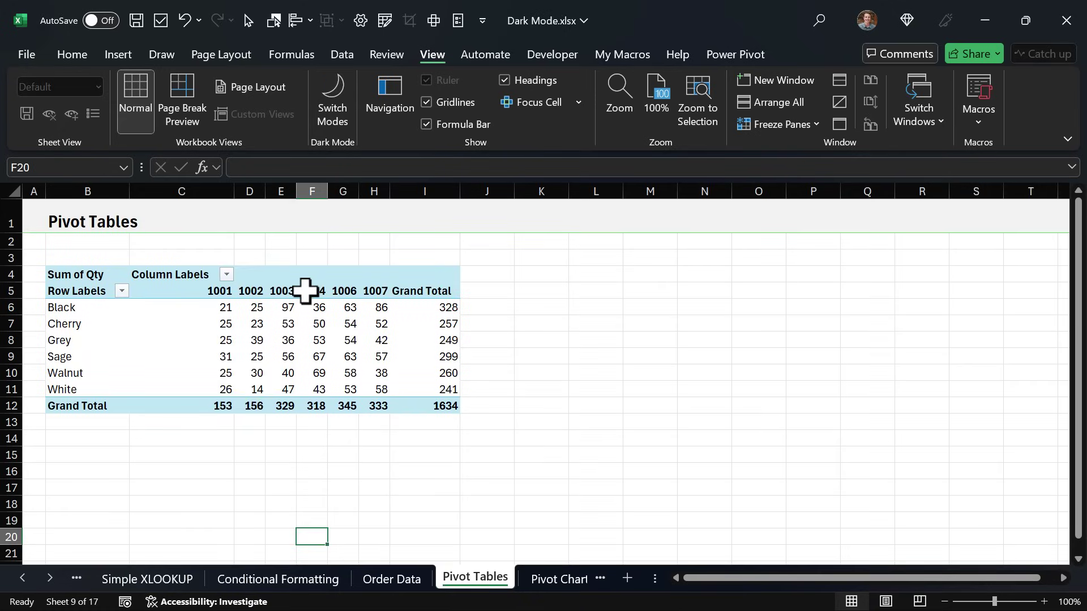
{"action": "left_click", "coordinate": [330, 93]}
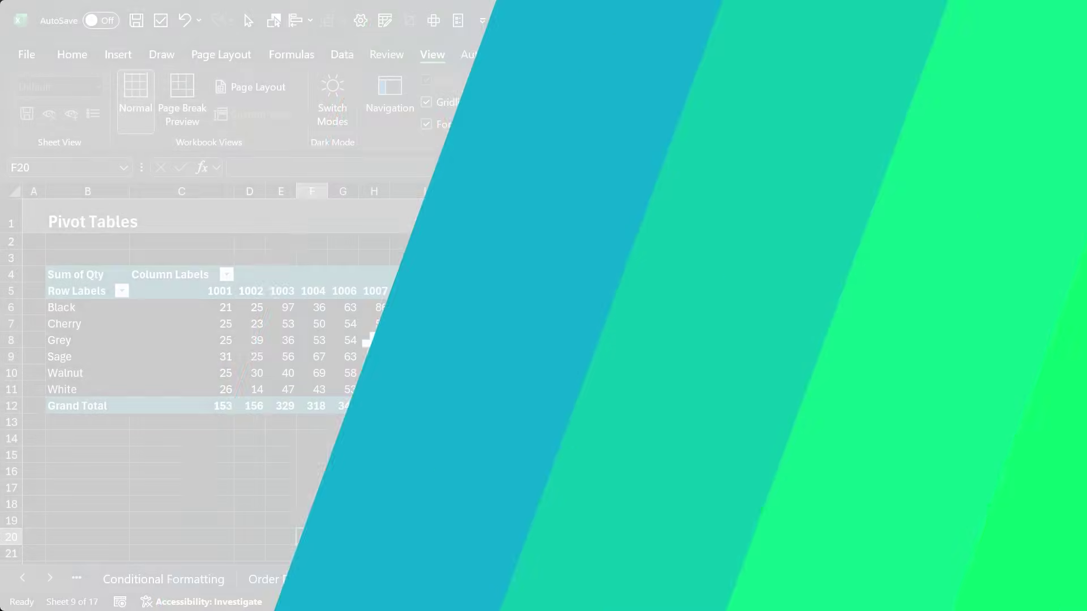
{"action": "mouse_move", "coordinate": [374, 342]}
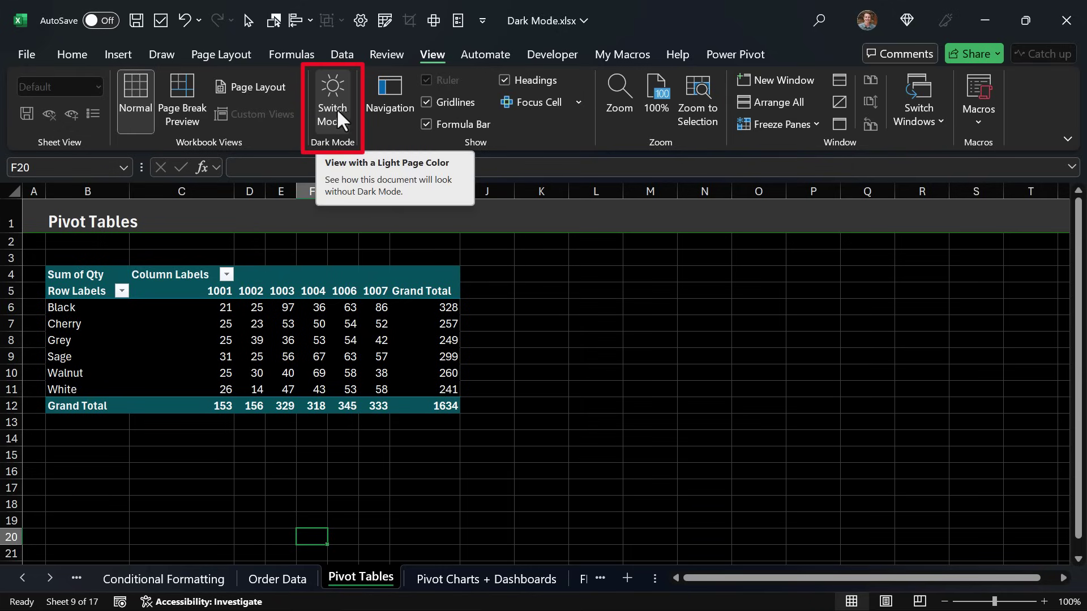
In File > Account, set the Office Theme dropdown to Use system setting.
{"action": "left_click", "coordinate": [13, 56]}
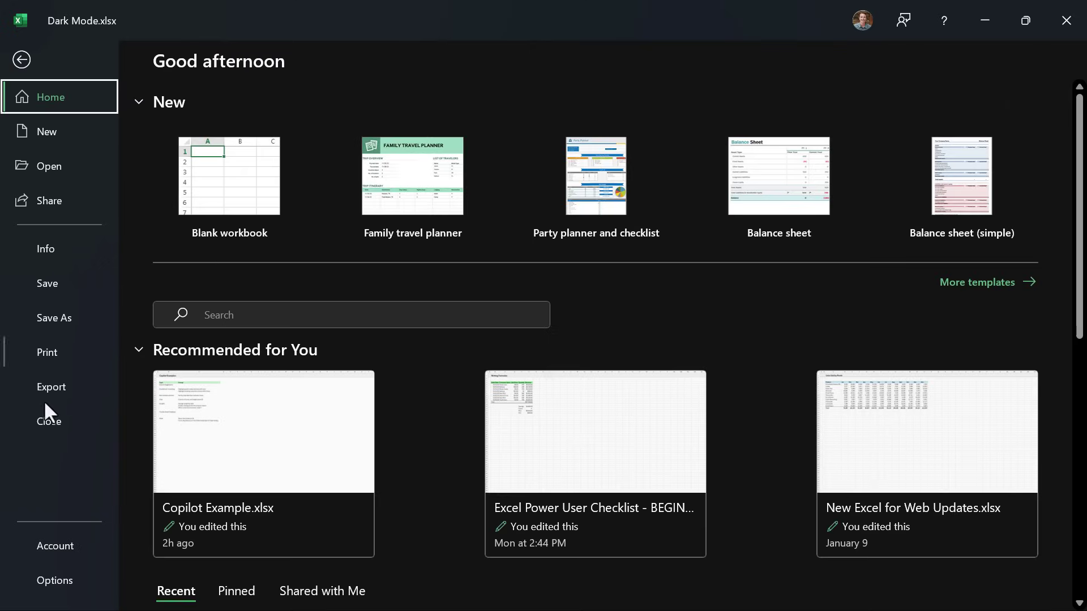
{"action": "left_click", "coordinate": [52, 543]}
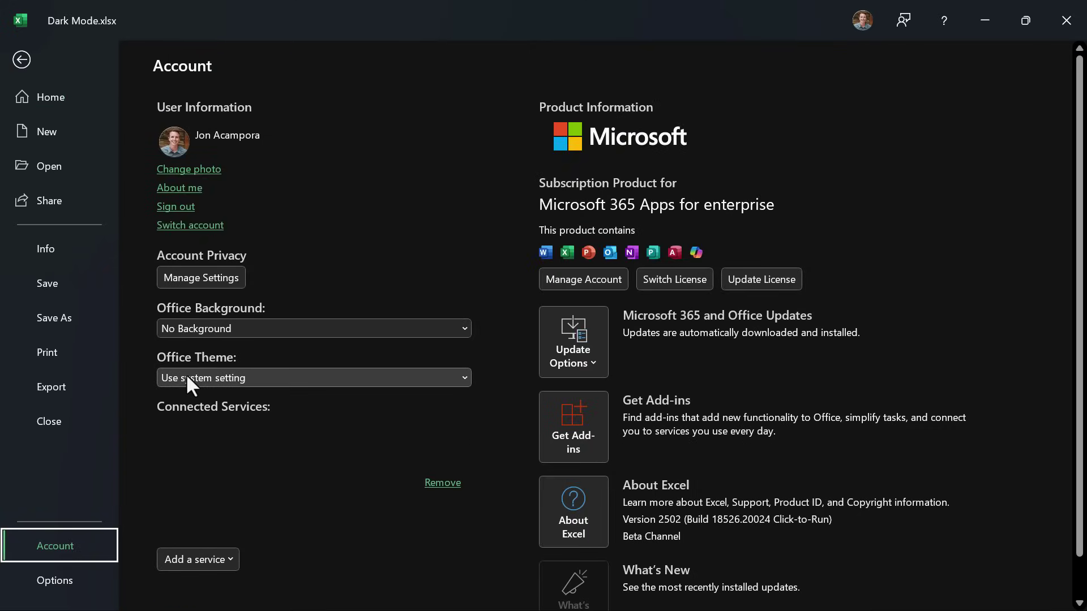
{"action": "left_click", "coordinate": [187, 375]}
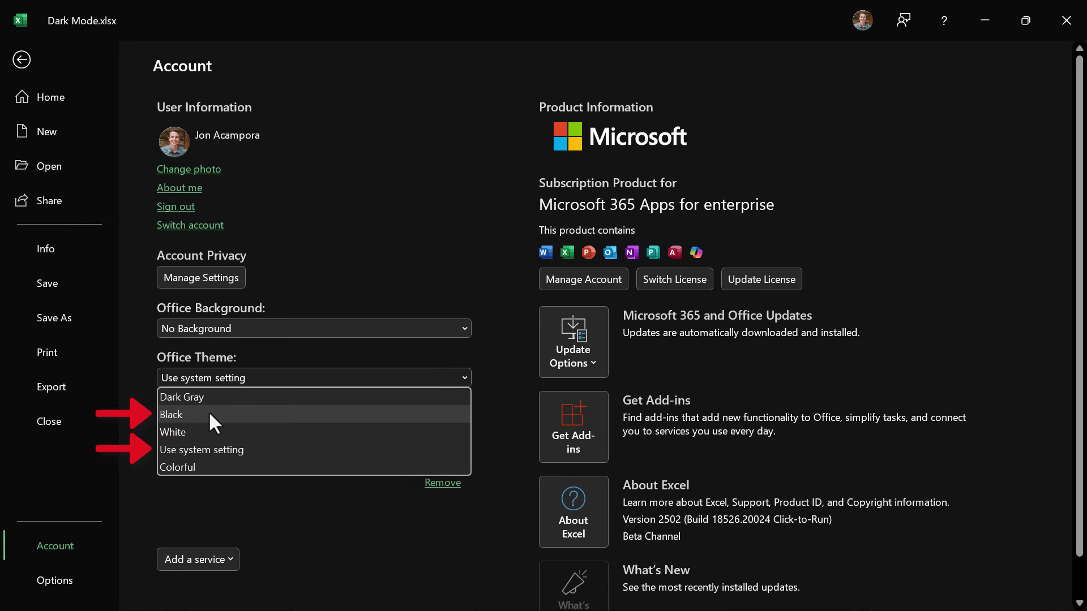
{"action": "left_click", "coordinate": [203, 450]}
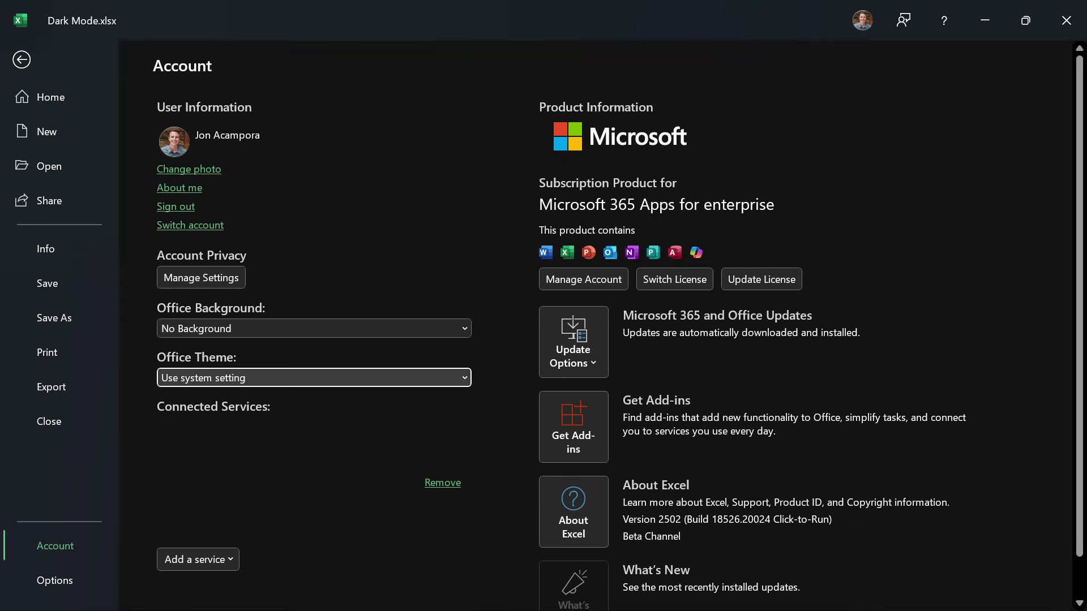
Set the Windows Choose your mode option to Light, then back to Dark.
{"action": "key", "text": "alt+Tab"}
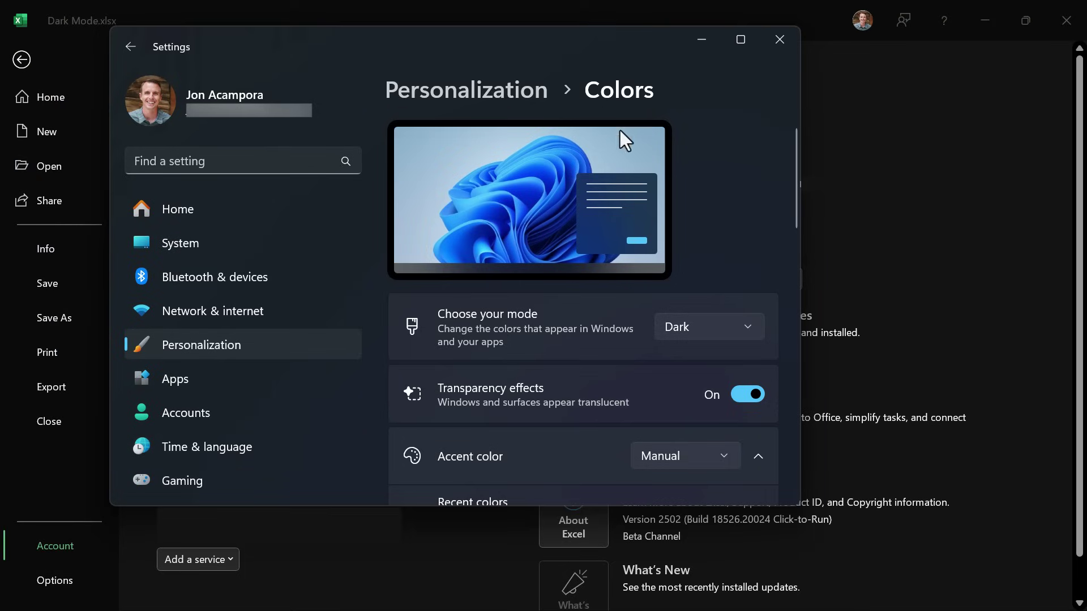
{"action": "left_click", "coordinate": [746, 326]}
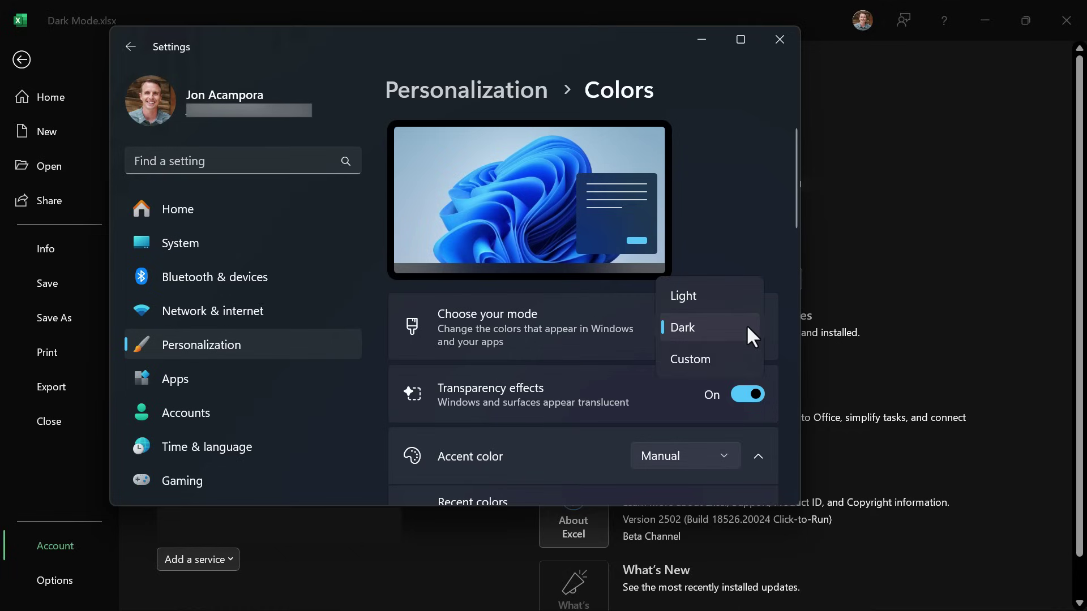
{"action": "left_click", "coordinate": [733, 292]}
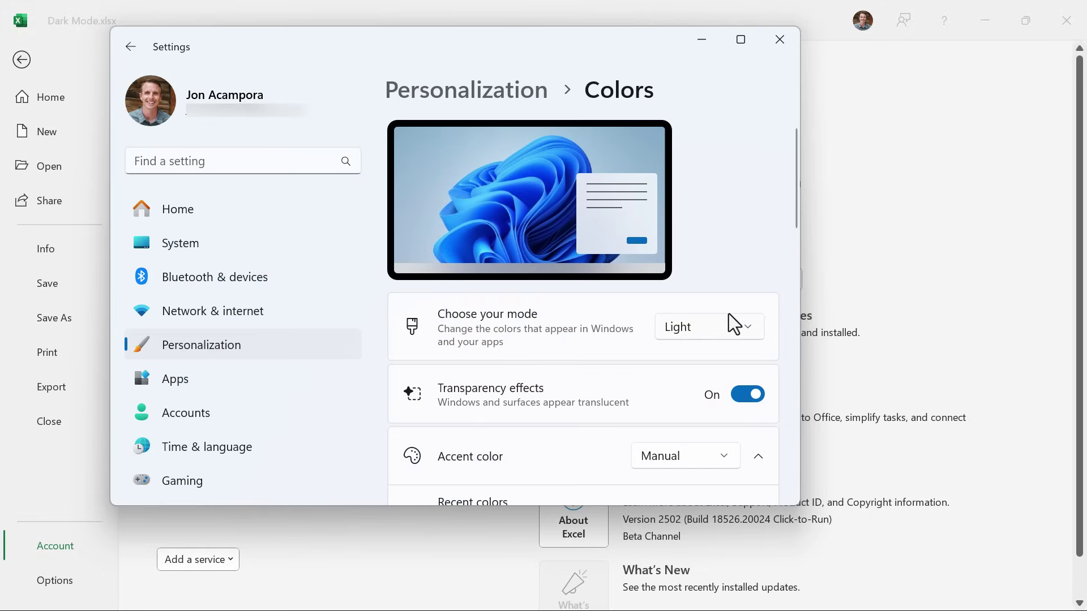
{"action": "left_click", "coordinate": [735, 327]}
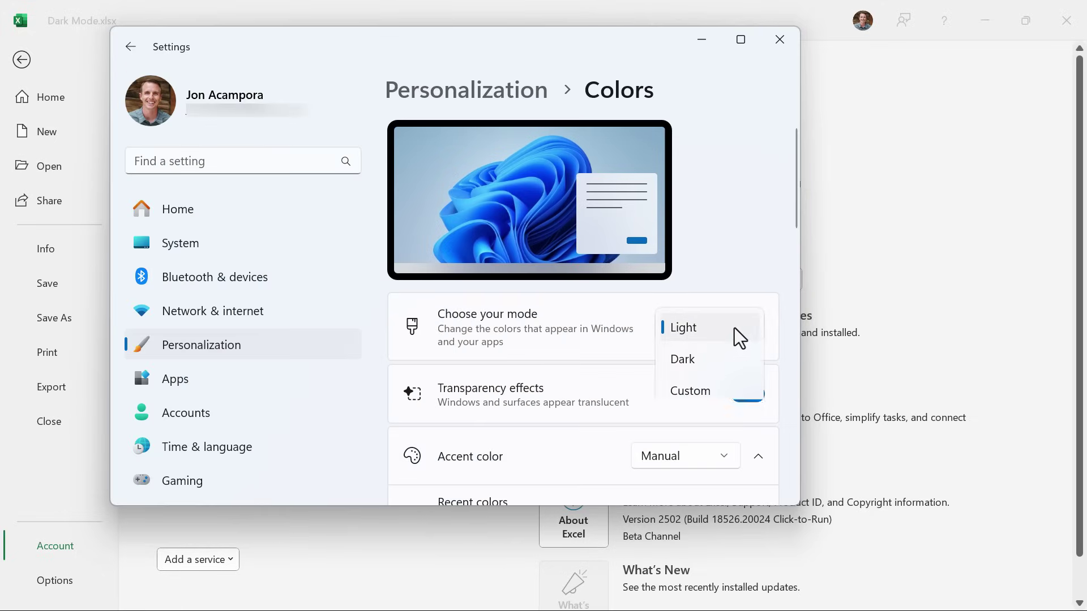
{"action": "left_click", "coordinate": [701, 359]}
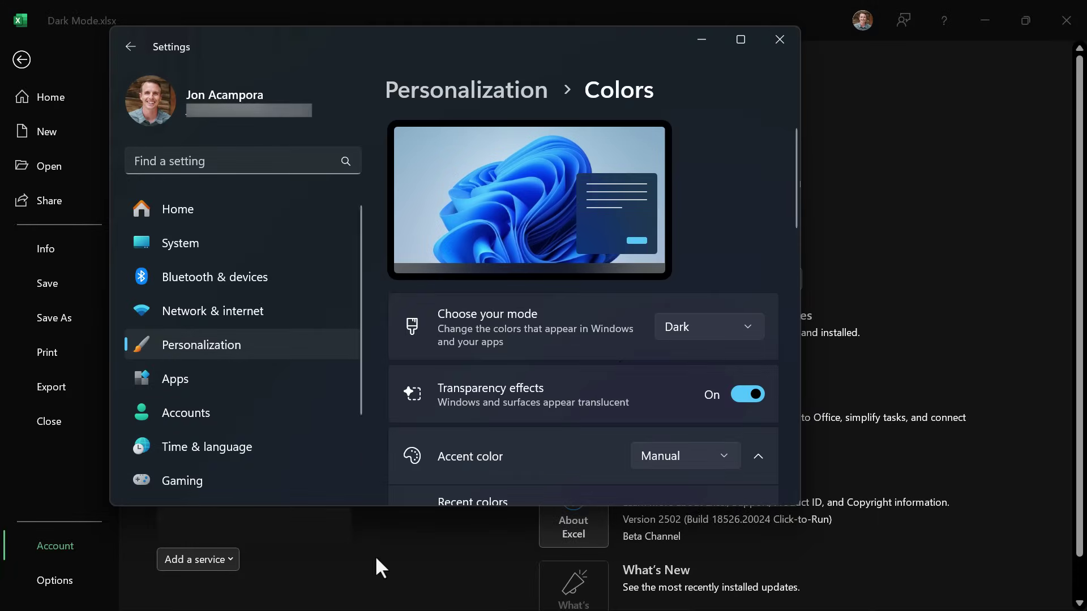
Back in Excel's Account page, apply the Colorful Office Theme.
{"action": "left_click", "coordinate": [364, 544]}
{"action": "left_click", "coordinate": [259, 371]}
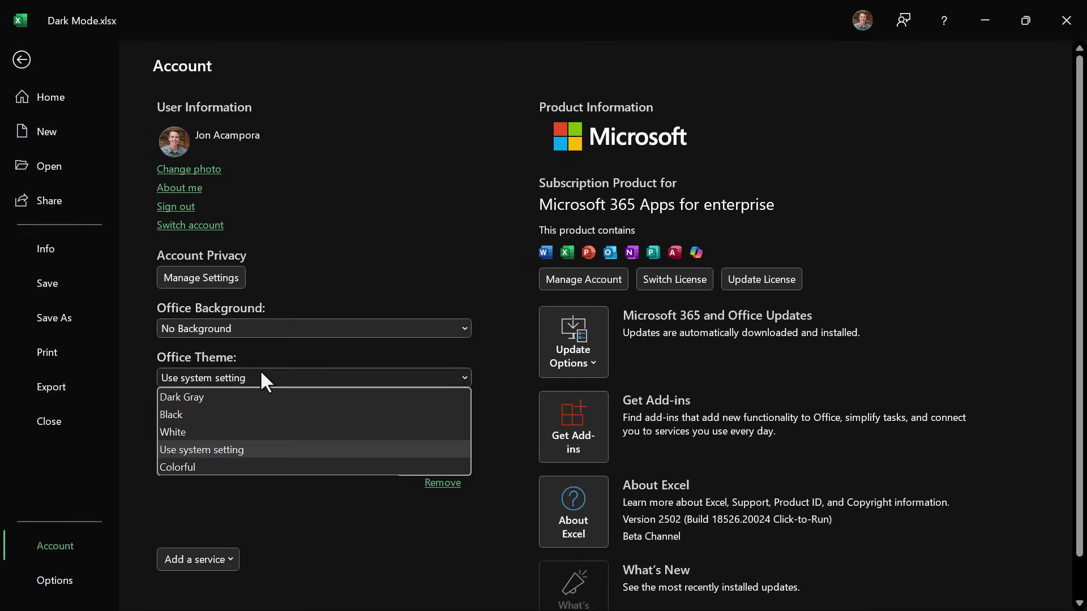
{"action": "left_click", "coordinate": [258, 466]}
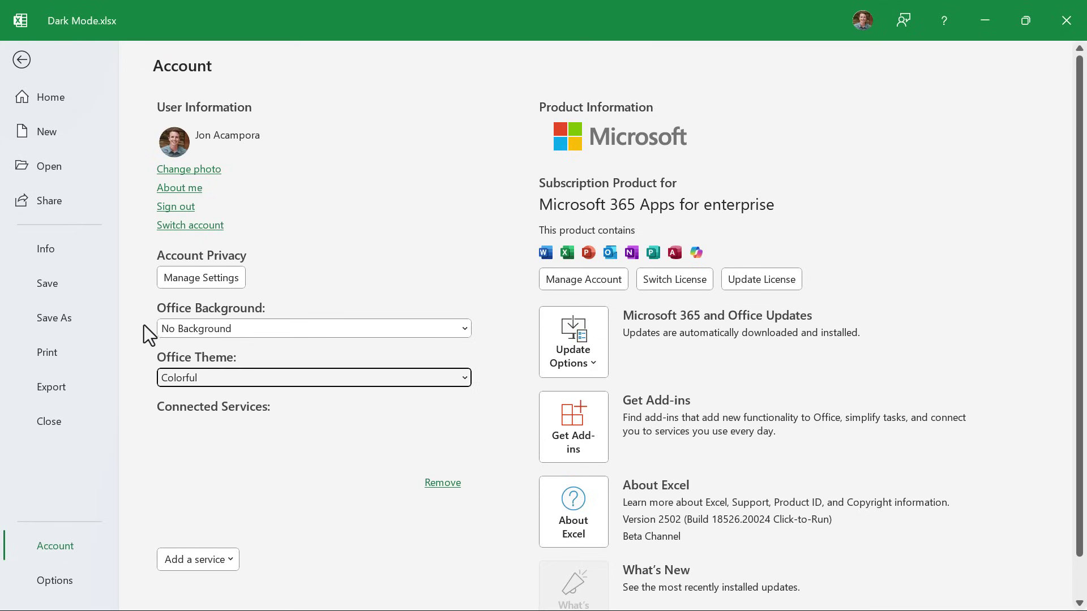
Change the Office Theme to Black, return to the workbook and use Switch Modes.
{"action": "left_click", "coordinate": [206, 378]}
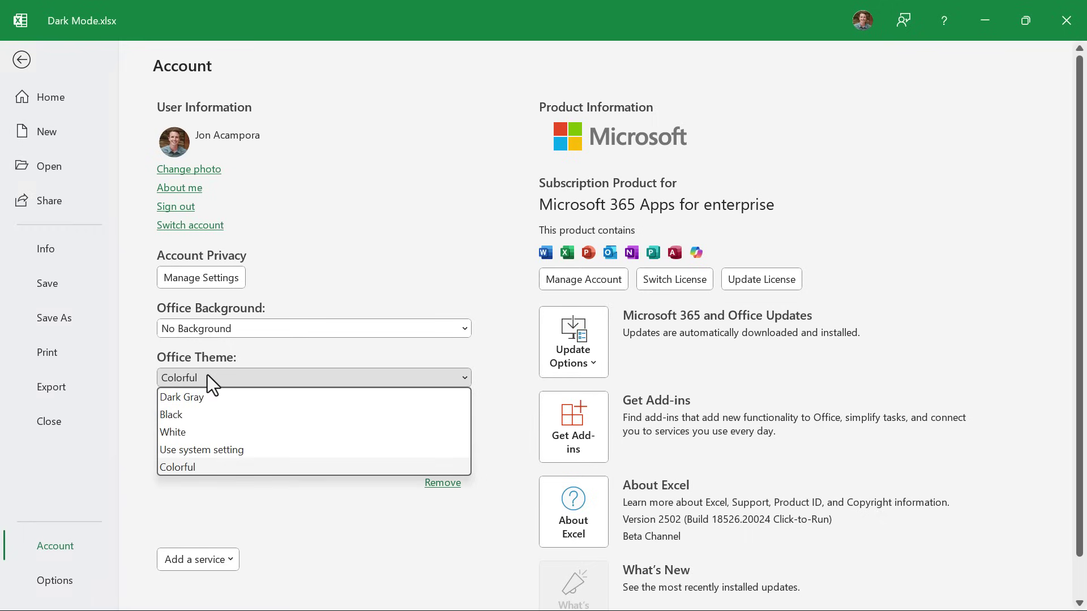
{"action": "left_click", "coordinate": [182, 415]}
{"action": "left_click", "coordinate": [30, 59]}
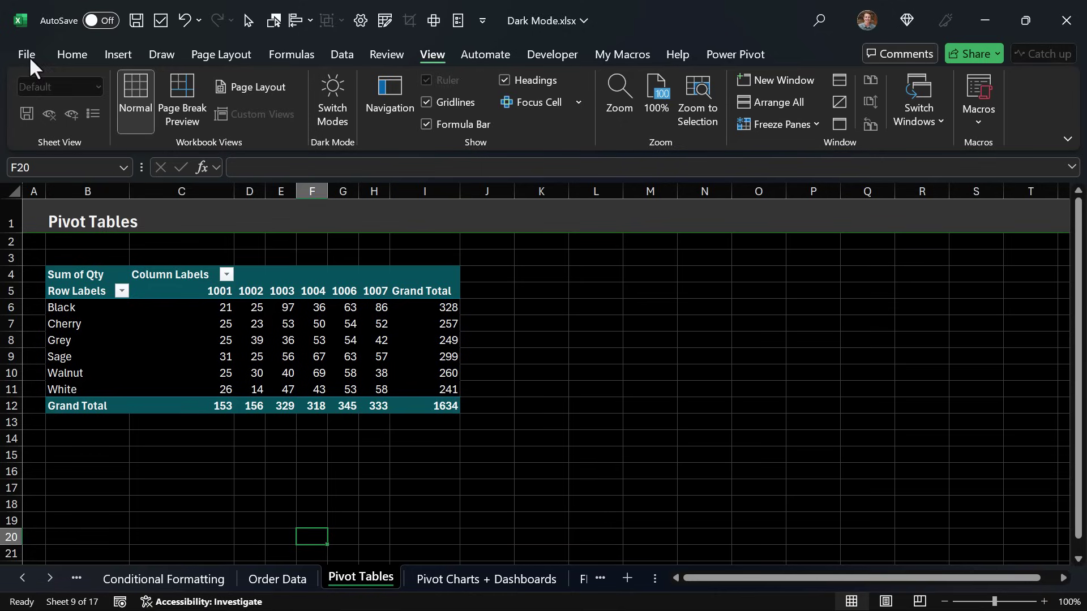
{"action": "left_click", "coordinate": [336, 97]}
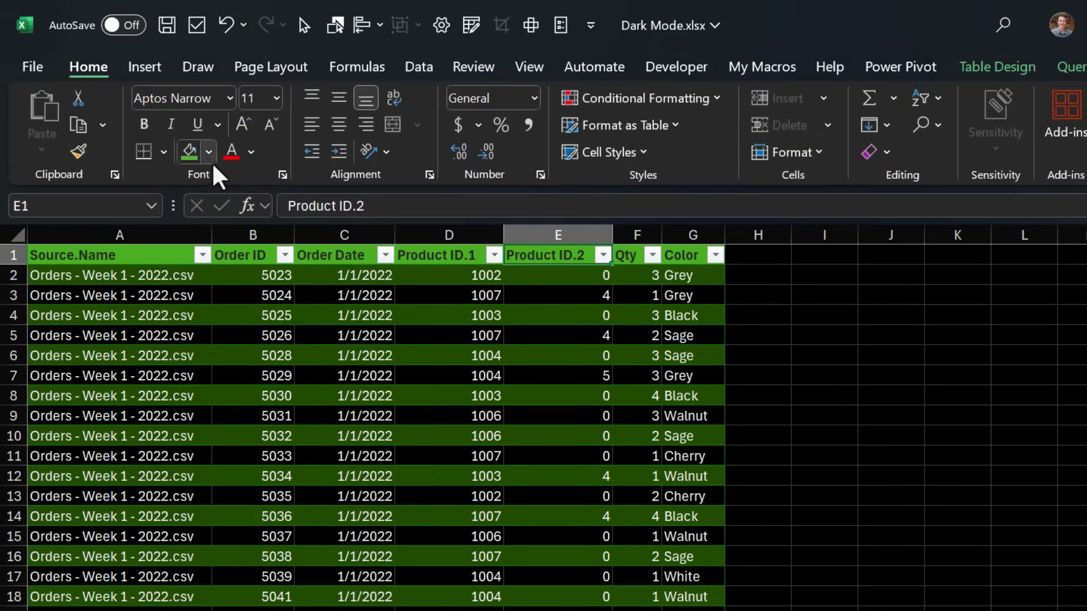
Fill the Product ID.2 header Turquoise, Accent 4, Darker 50%, then toggle light mode on and off.
{"action": "left_click", "coordinate": [170, 124]}
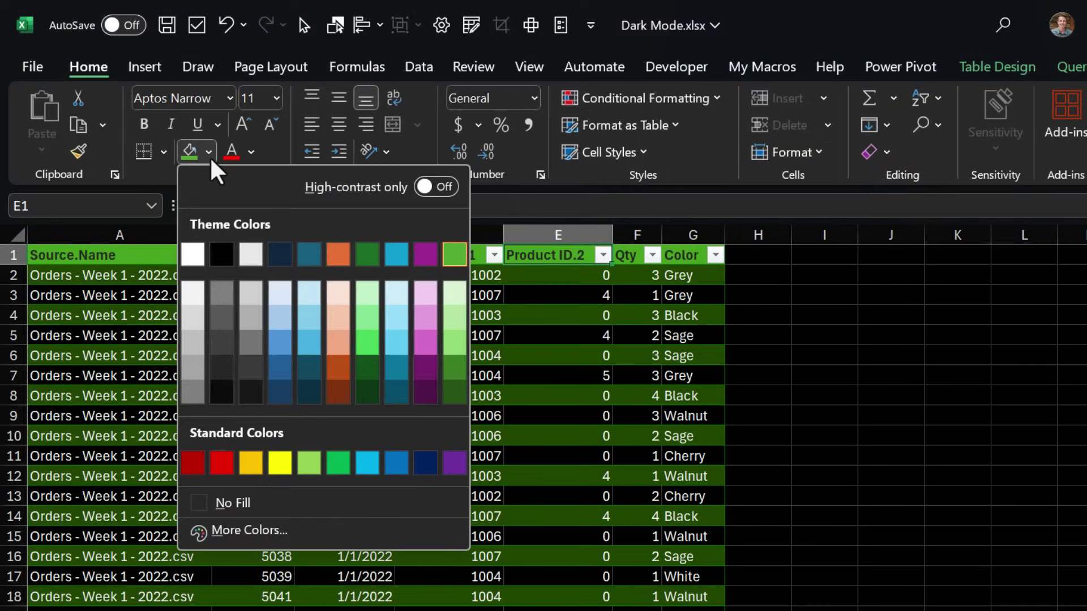
{"action": "left_click", "coordinate": [402, 395]}
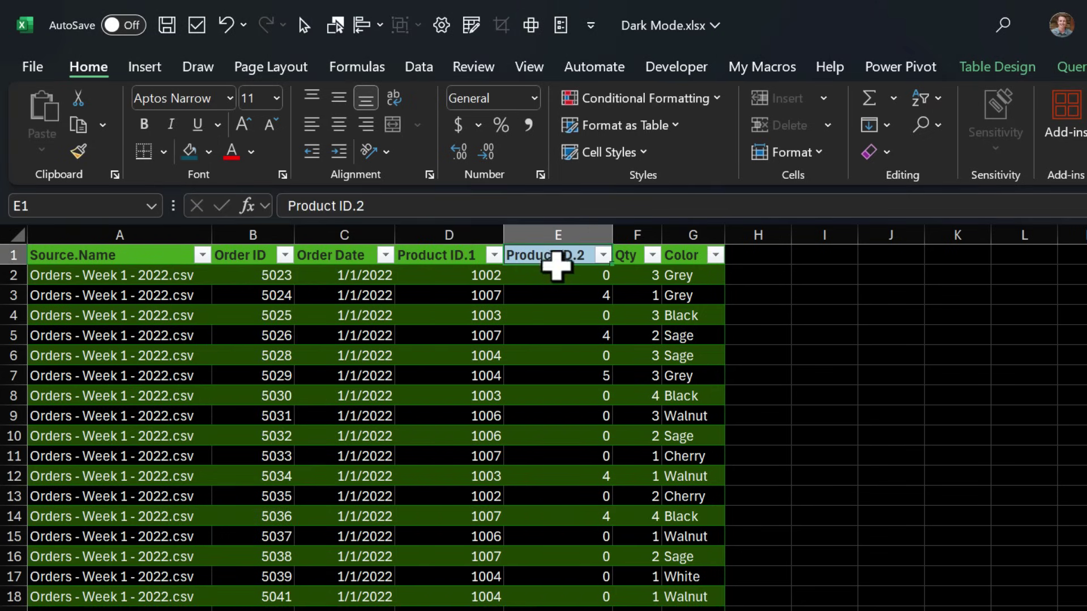
{"action": "left_click", "coordinate": [529, 76]}
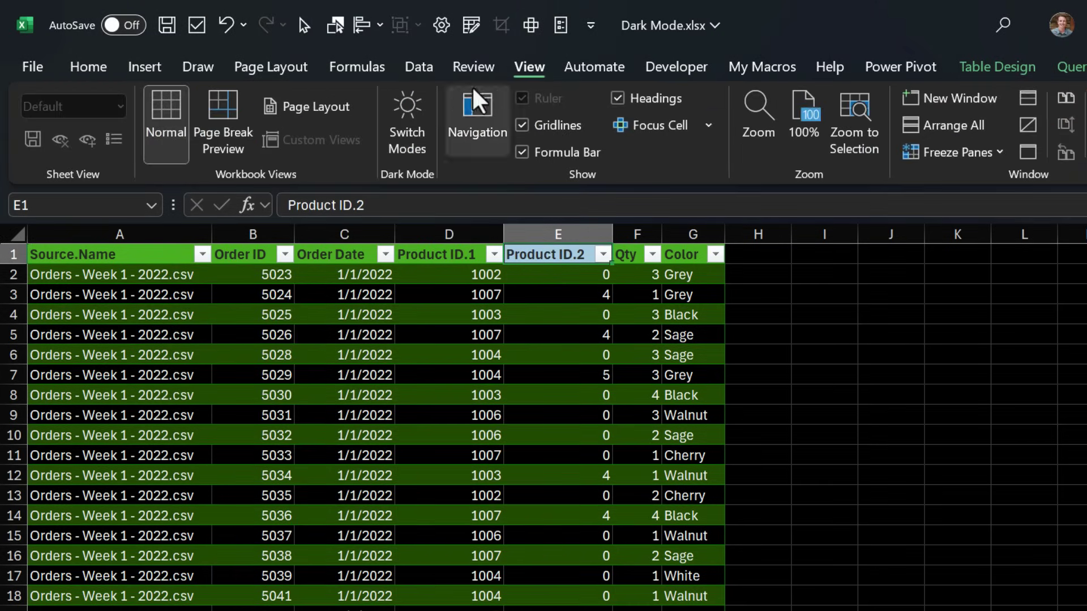
{"action": "left_click", "coordinate": [408, 111]}
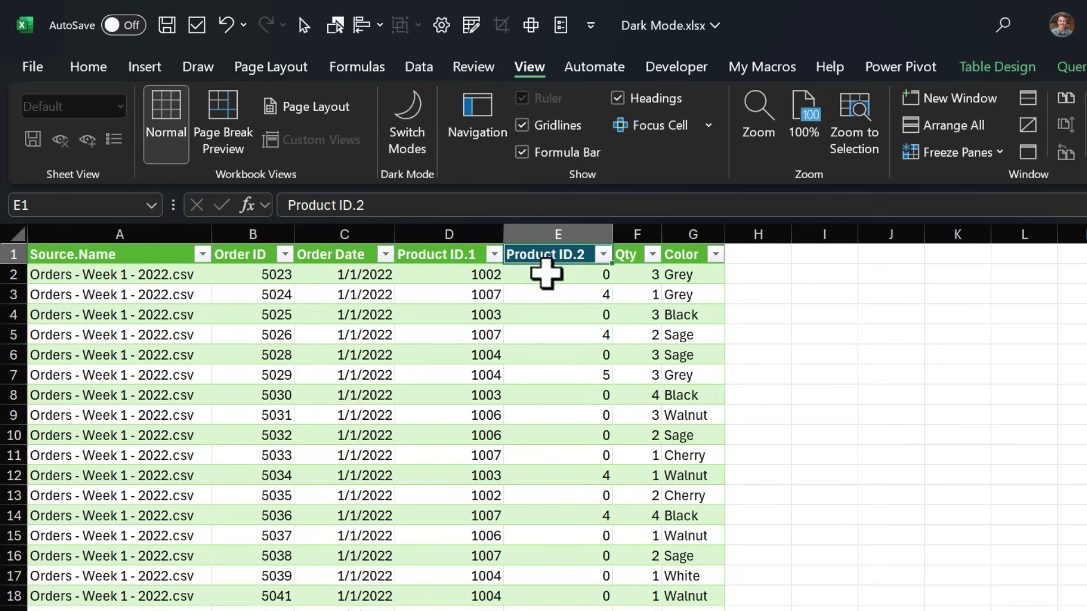
{"action": "left_click", "coordinate": [407, 146]}
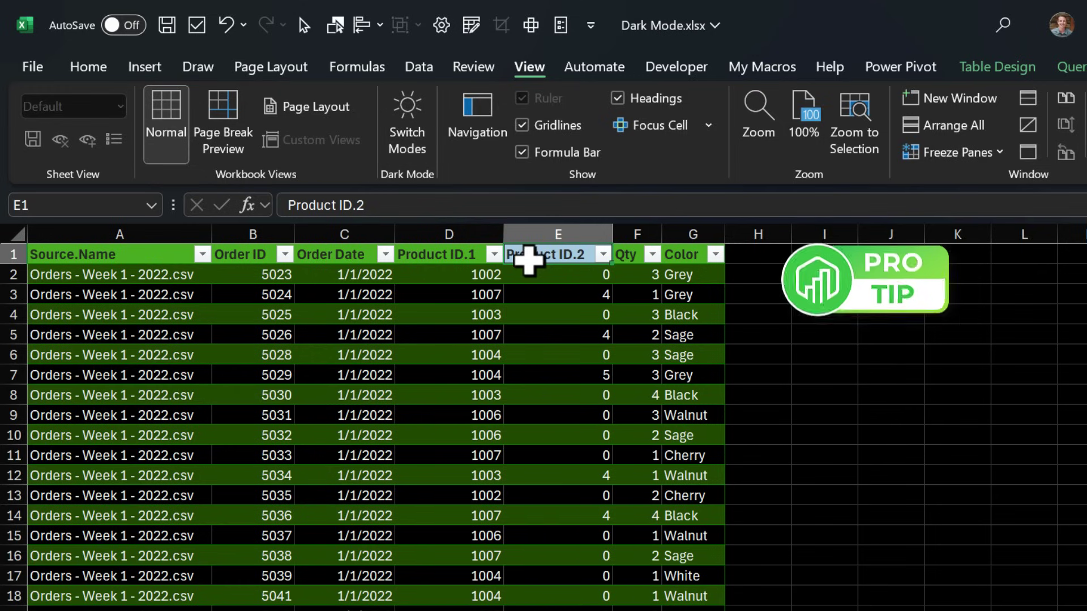
{"action": "left_click", "coordinate": [101, 67]}
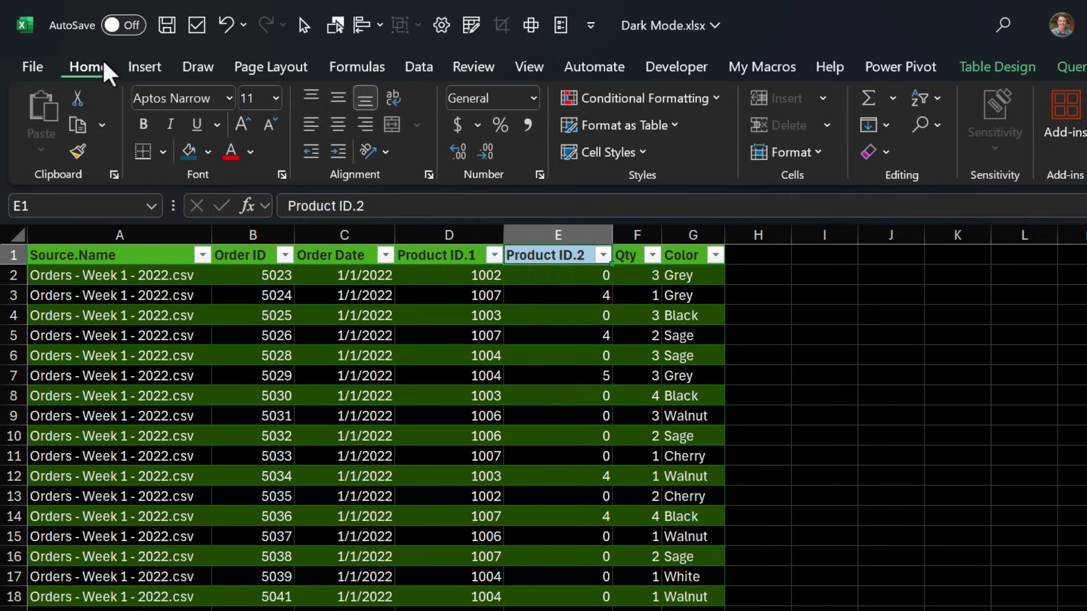
Open the Home Fill Color palette to preview colours.
{"action": "left_click", "coordinate": [209, 150]}
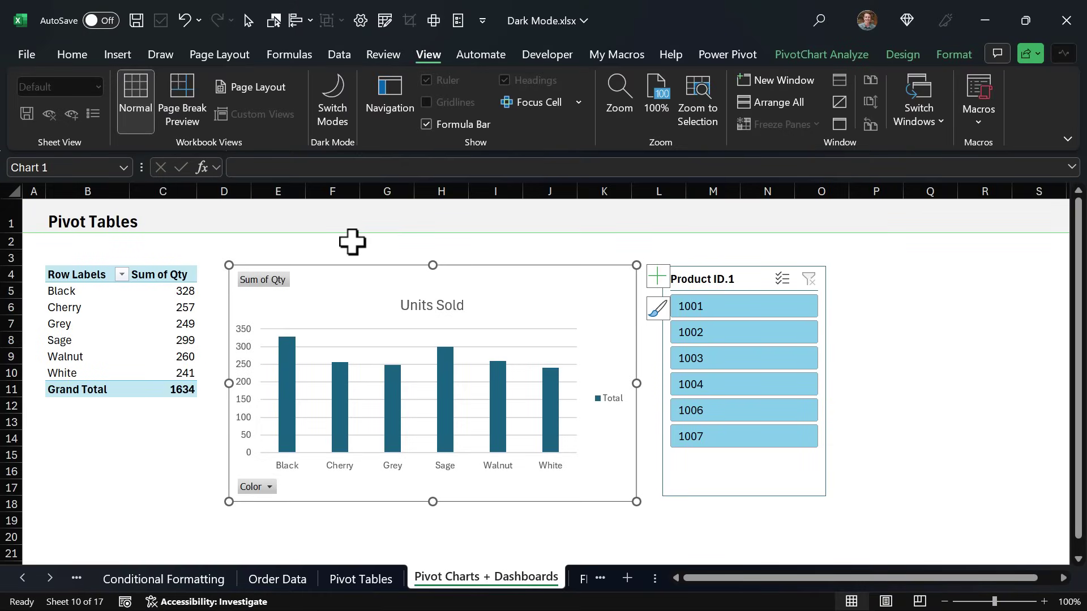
Return the dashboard to dark mode and give the Units Sold chart the dark teal hatched style.
{"action": "left_click", "coordinate": [332, 110]}
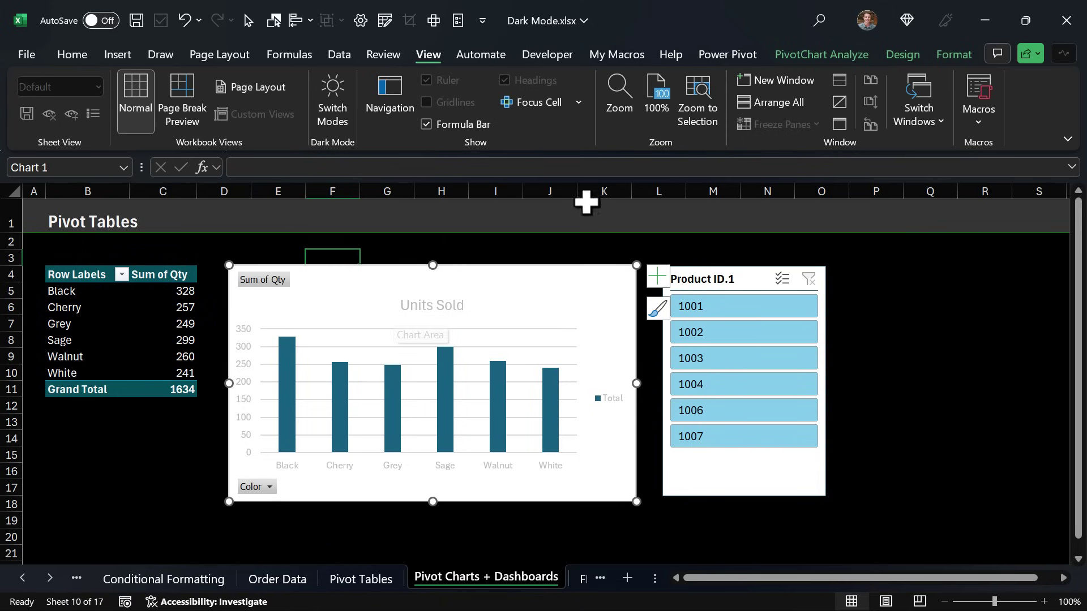
{"action": "left_click", "coordinate": [893, 56]}
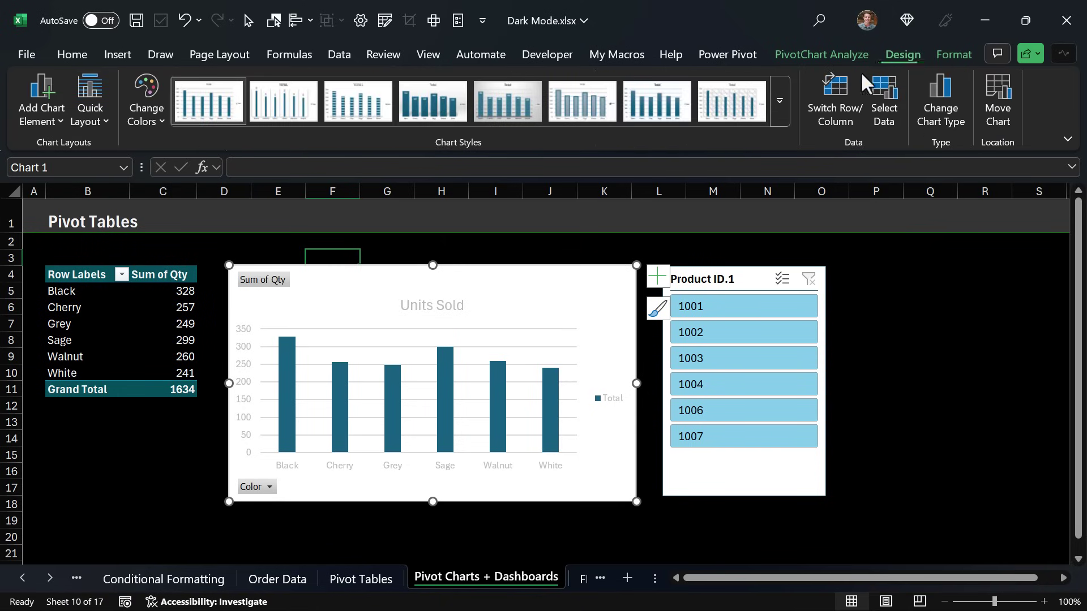
{"action": "left_click", "coordinate": [781, 103]}
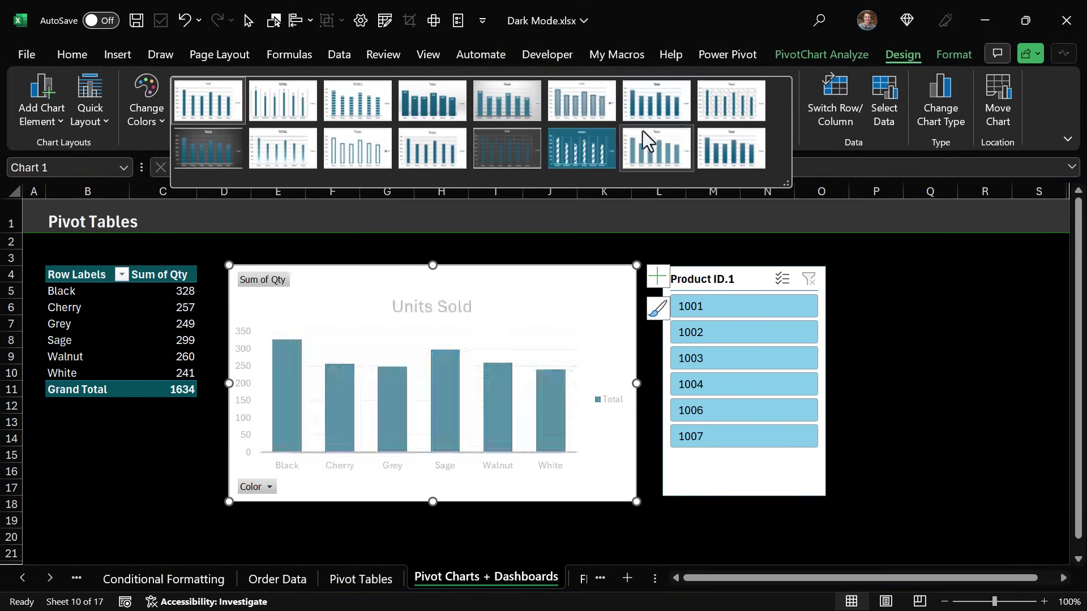
{"action": "left_click", "coordinate": [594, 144]}
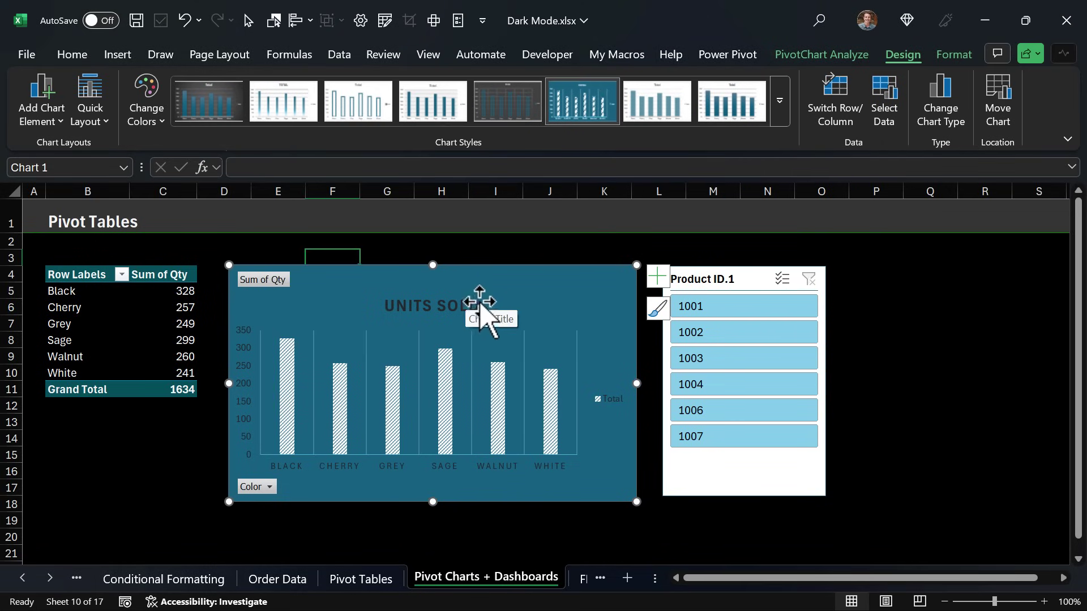
{"action": "left_click", "coordinate": [480, 242]}
{"action": "left_click", "coordinate": [432, 54]}
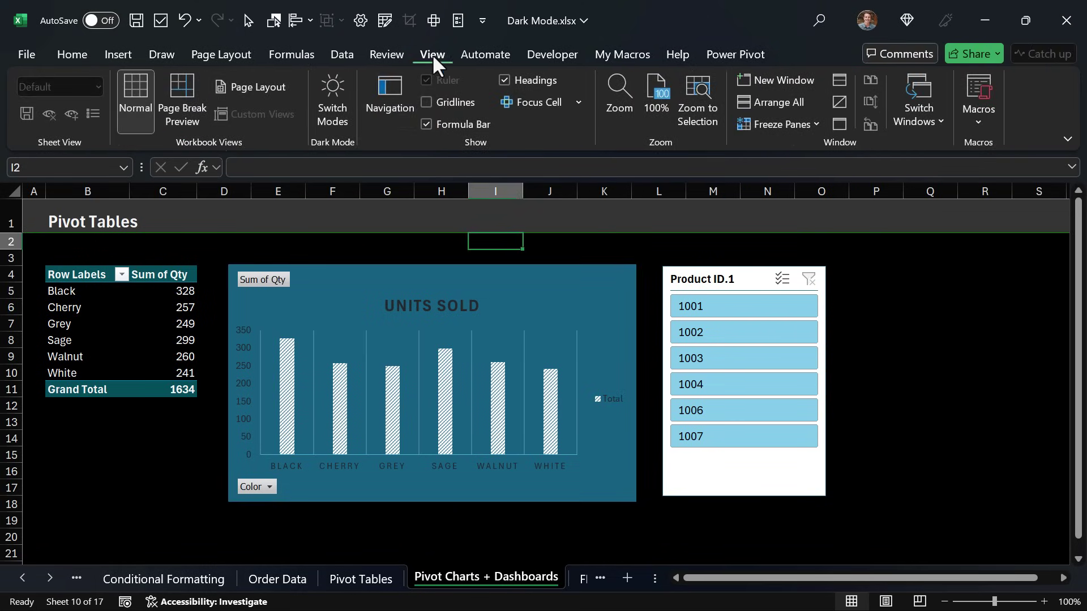
{"action": "left_click", "coordinate": [335, 87]}
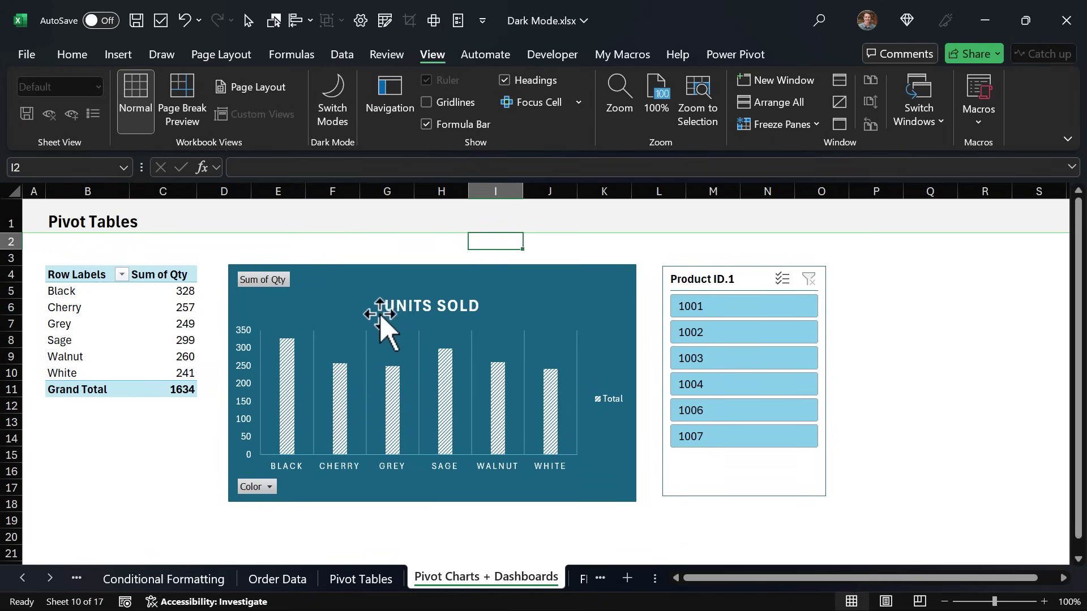
{"action": "left_click", "coordinate": [330, 108]}
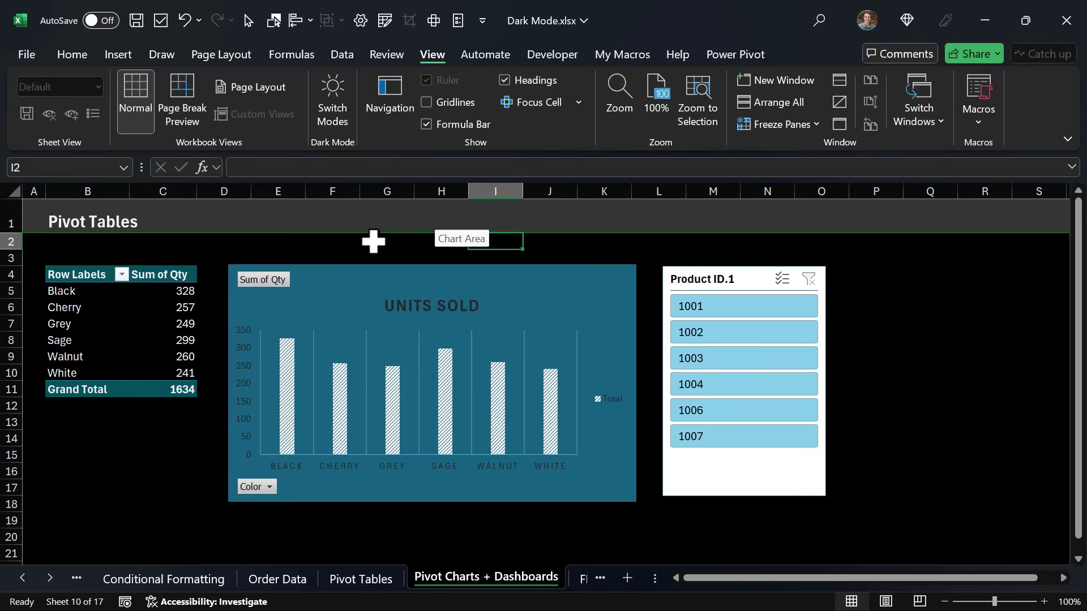
{"action": "key", "text": "alt"}
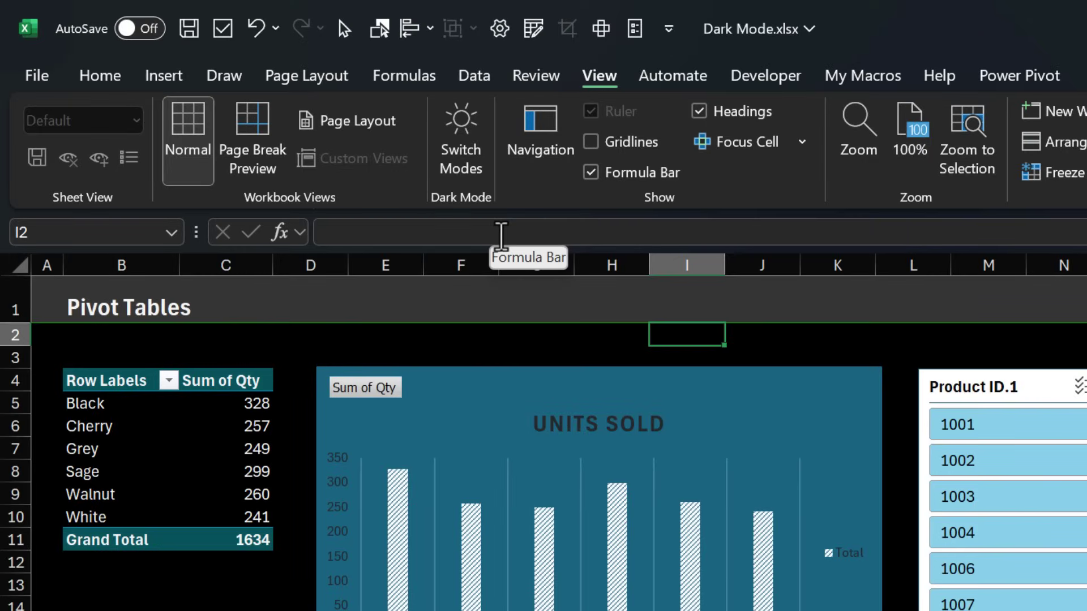
Add Switch Modes to the Quick Access Toolbar and test it, going light then back to dark.
{"action": "right_click", "coordinate": [468, 145]}
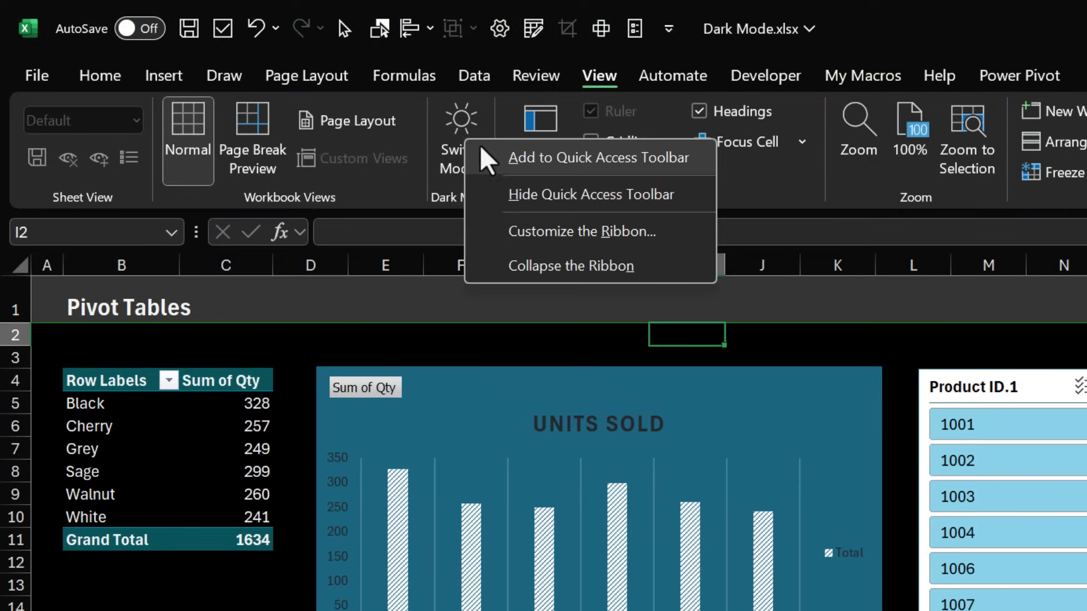
{"action": "left_click", "coordinate": [505, 157]}
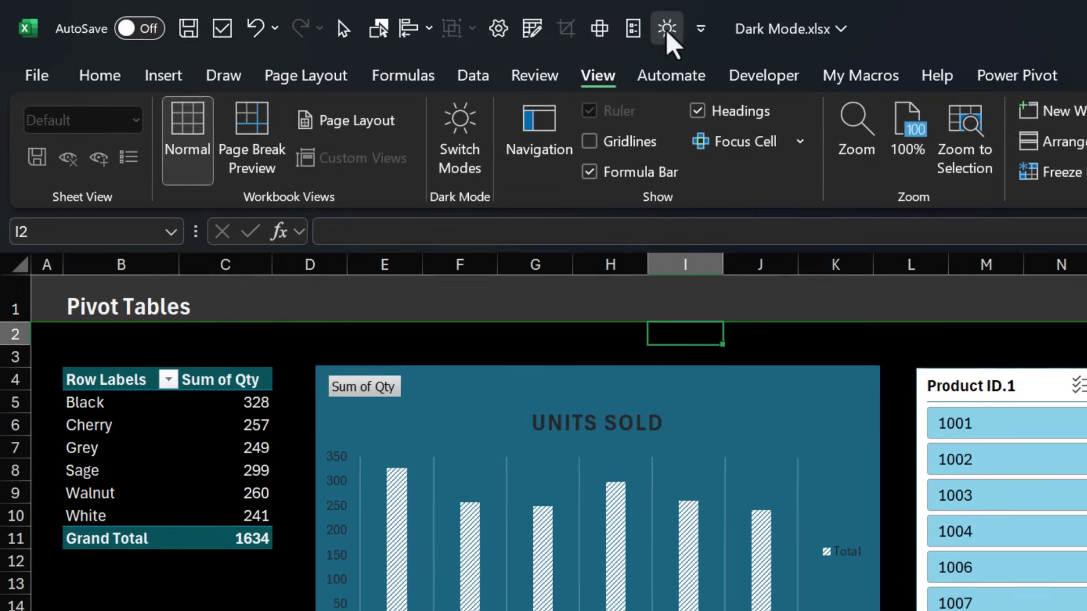
{"action": "left_click", "coordinate": [668, 29]}
{"action": "left_click", "coordinate": [552, 23]}
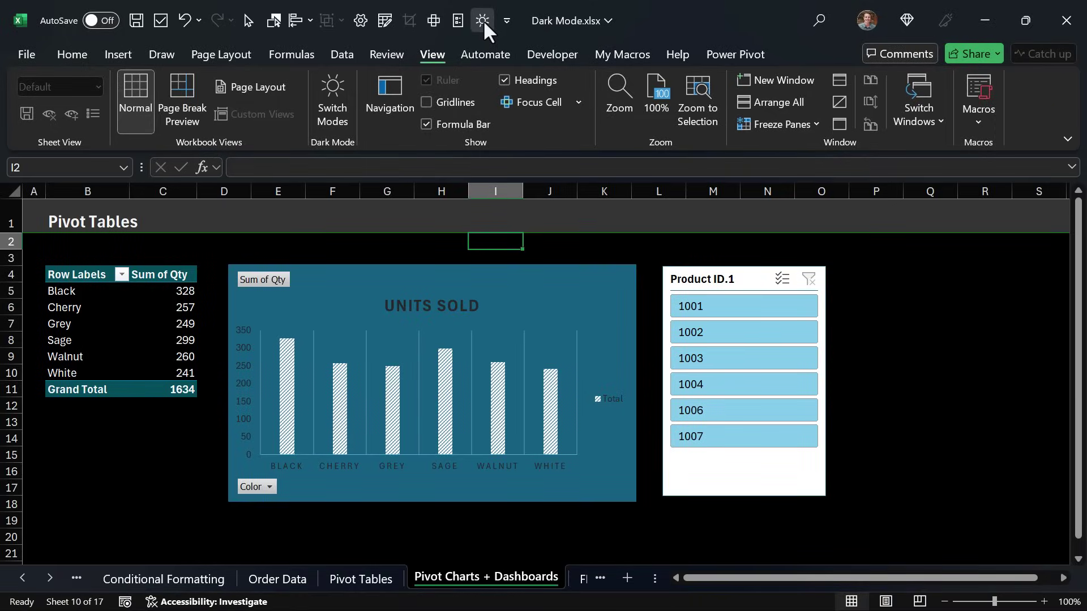